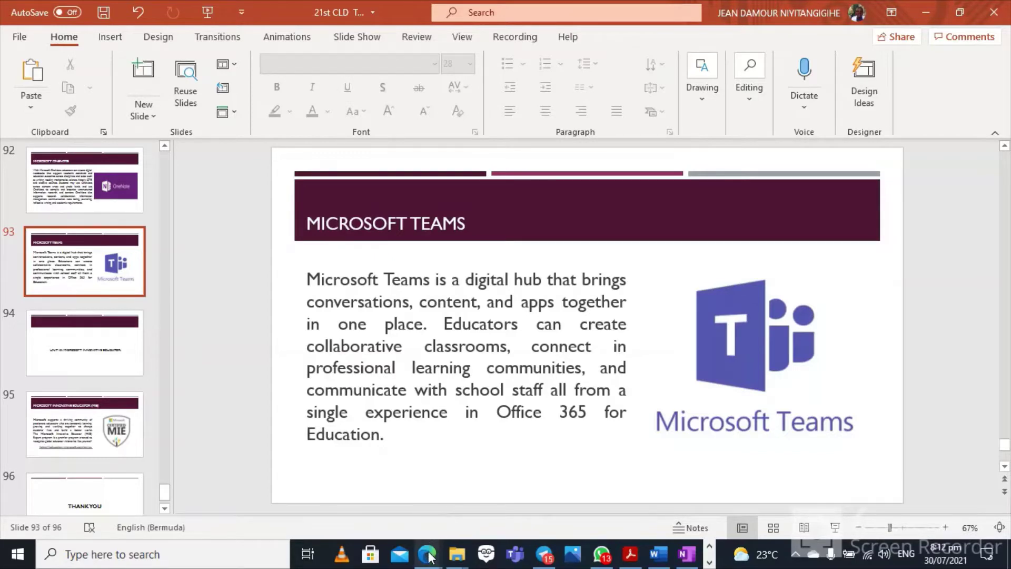
- In Edge, search Bing for 'portal office 365' and open the Office 365 home page
mouse_move(429, 555)
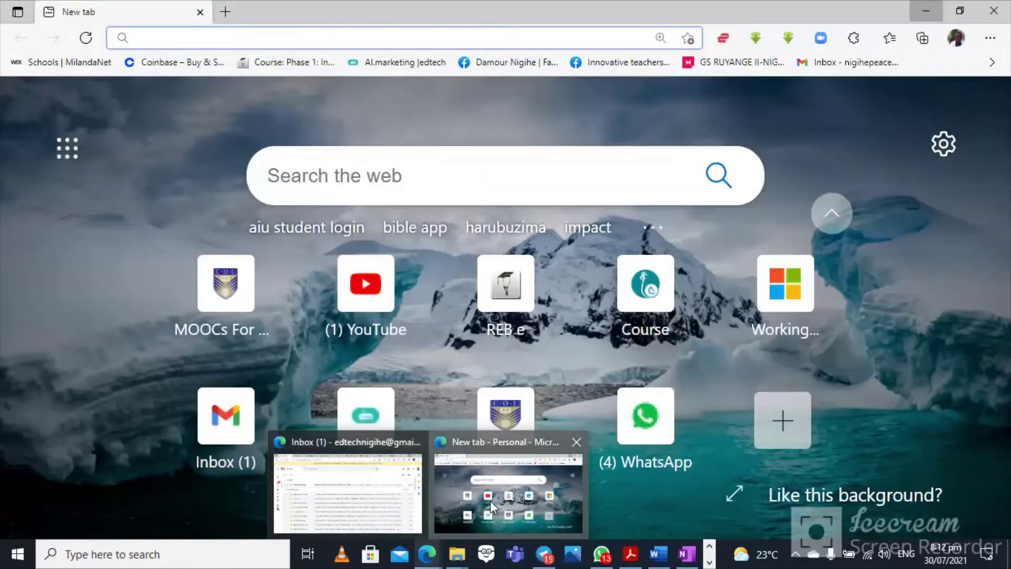
click(490, 500)
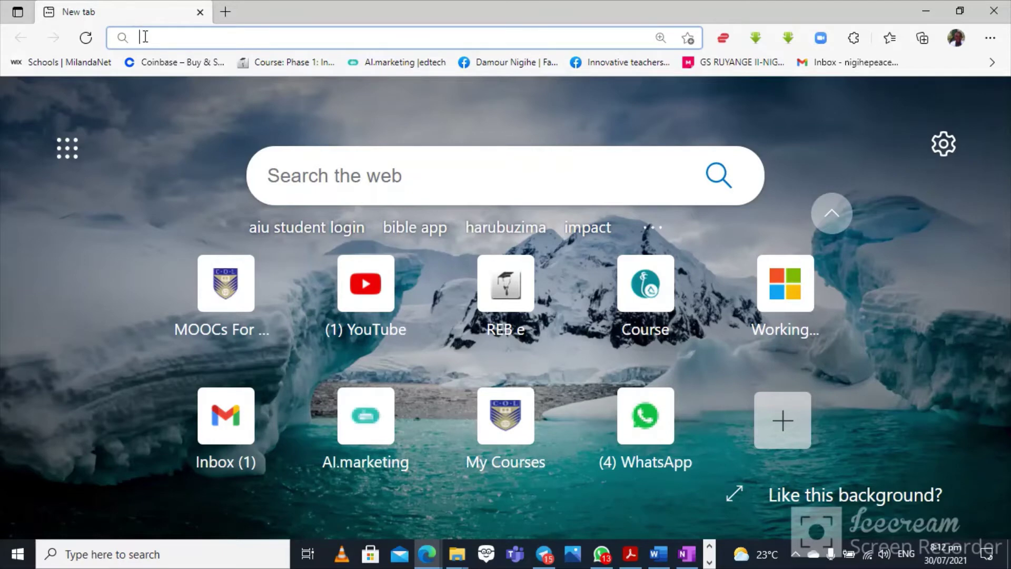
text(PARTAL)
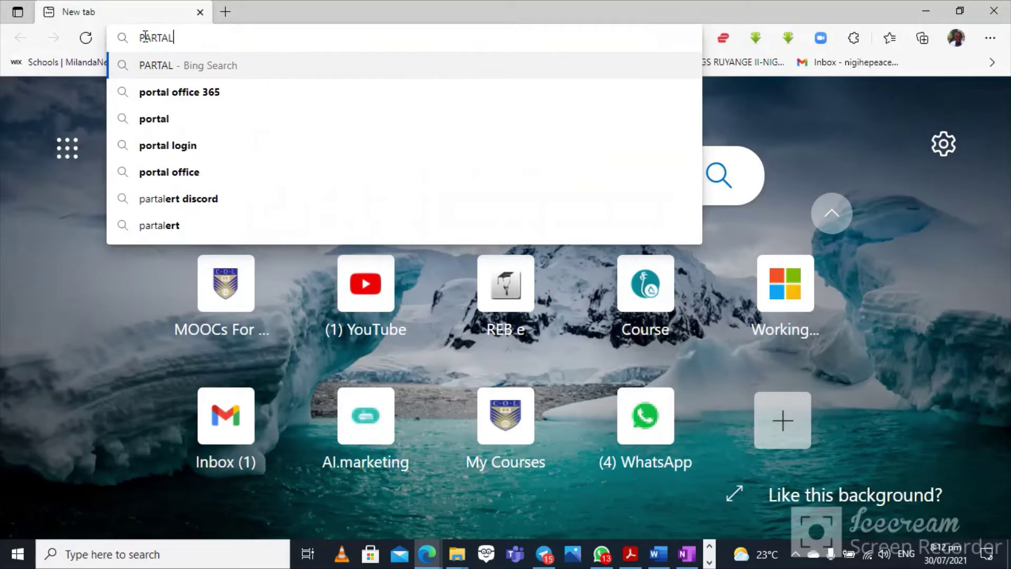
click(192, 96)
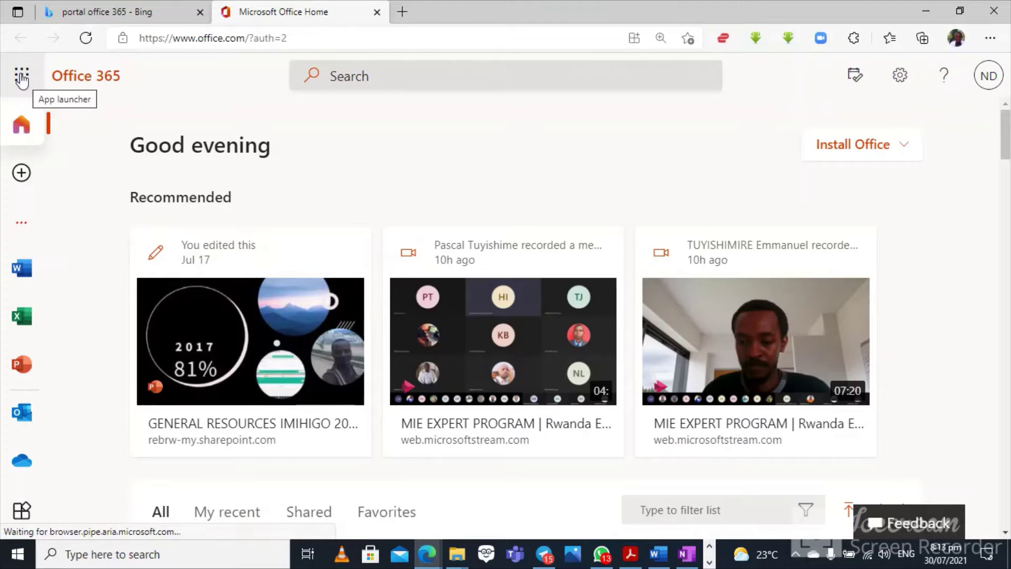
- Launch Microsoft Teams from the Office 365 app launcher's Apps list
click(22, 79)
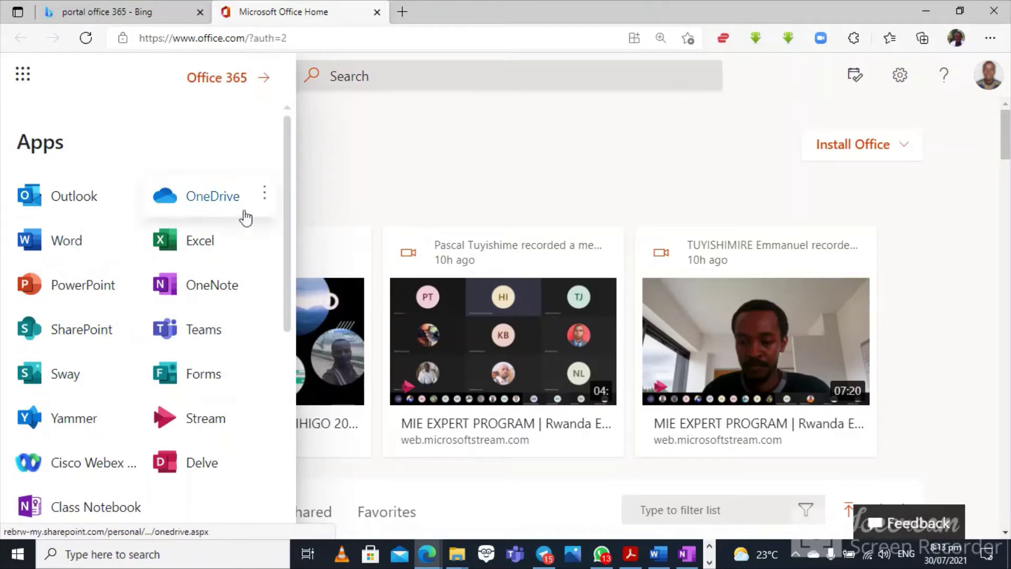
scroll(286, 295, down, 2)
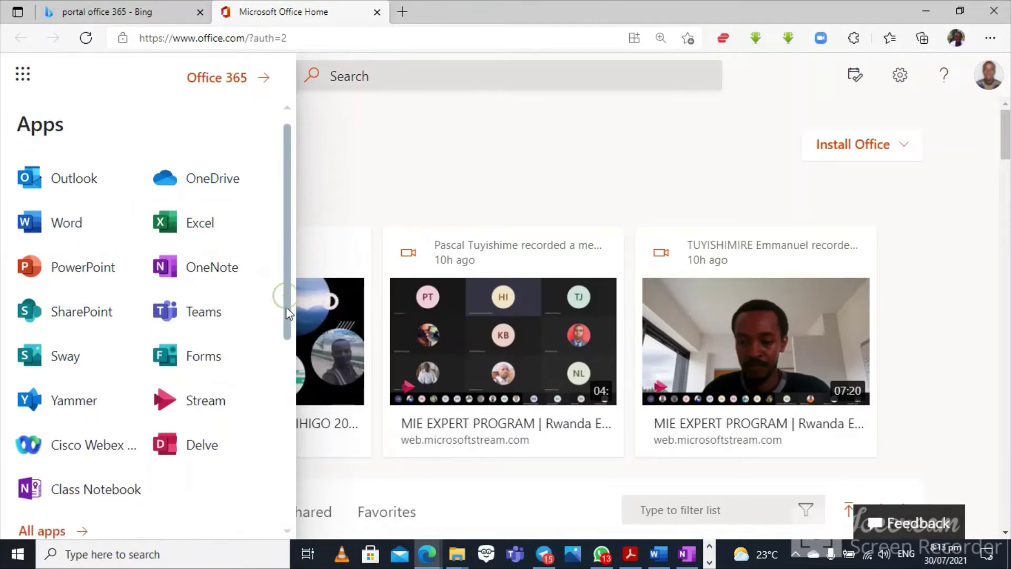
scroll(289, 339, down, 2)
scroll(289, 368, up, 3)
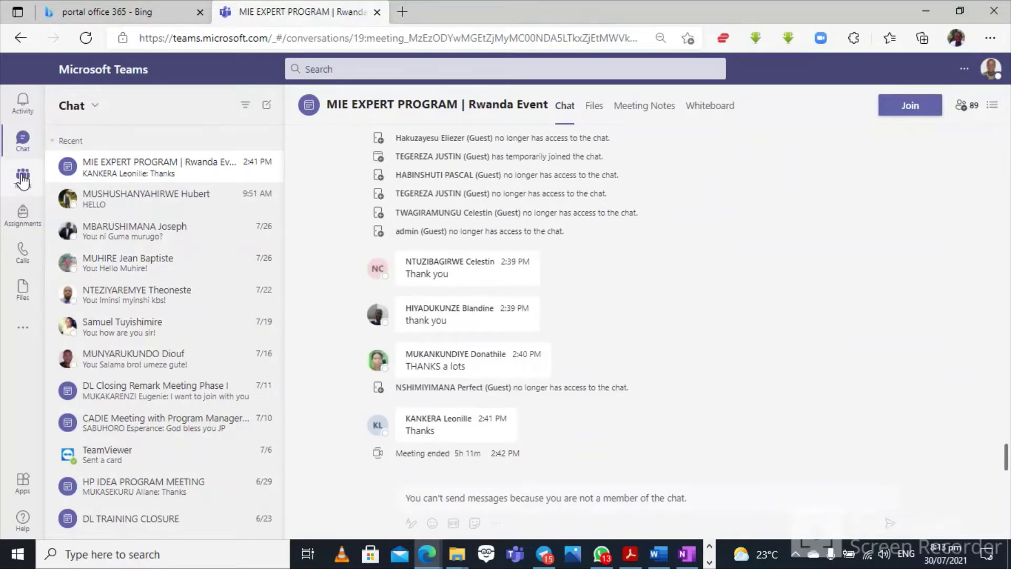
- Go to the Teams overview and open the Join or create a team page
click(22, 179)
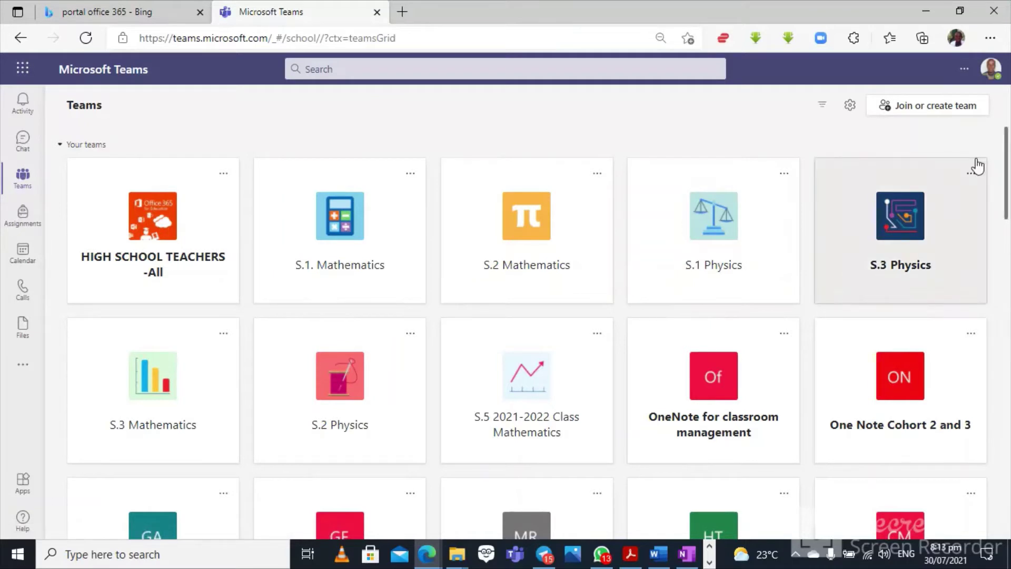
click(941, 110)
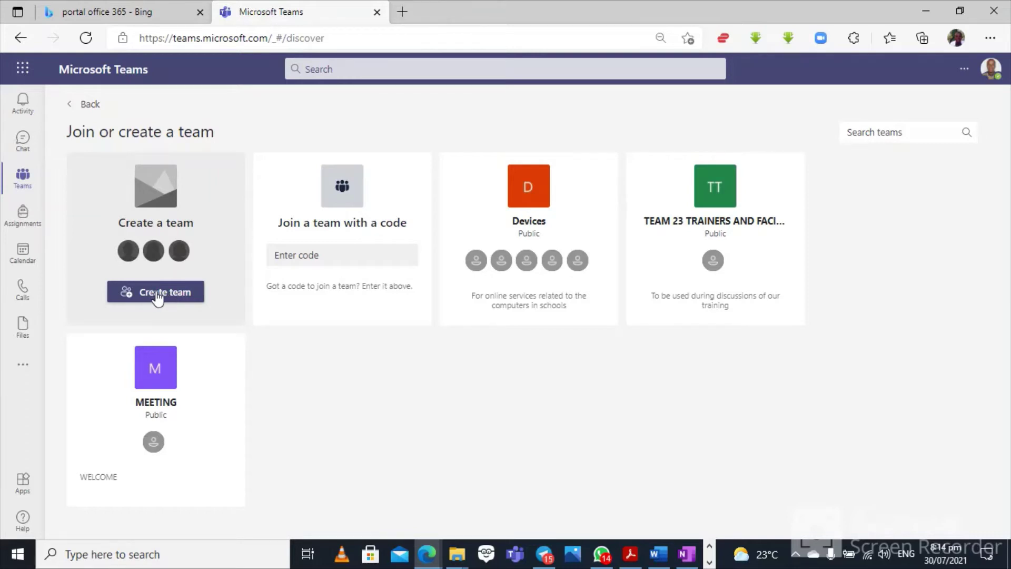
- Start a new team and choose the Class team type
click(158, 296)
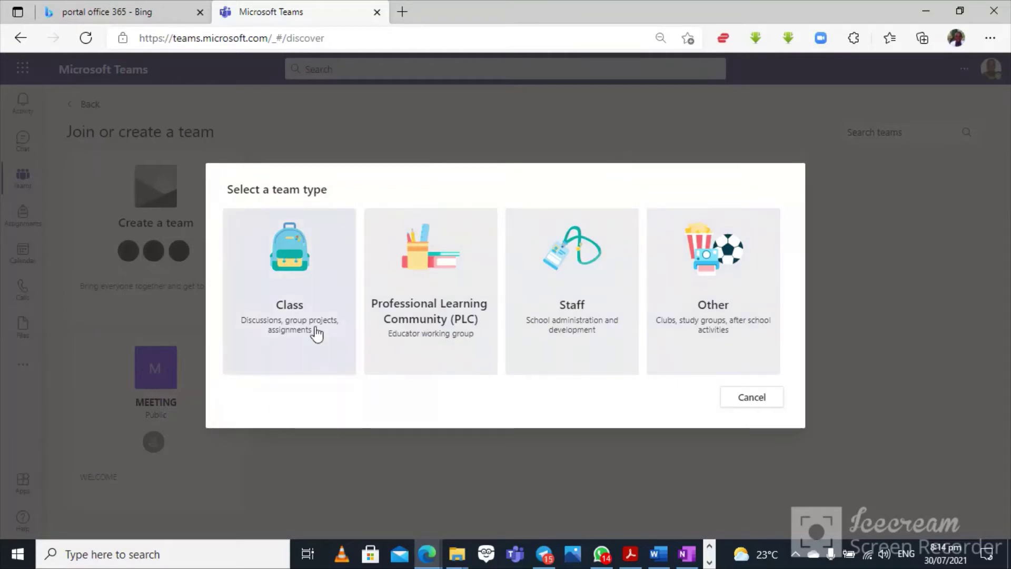
click(293, 260)
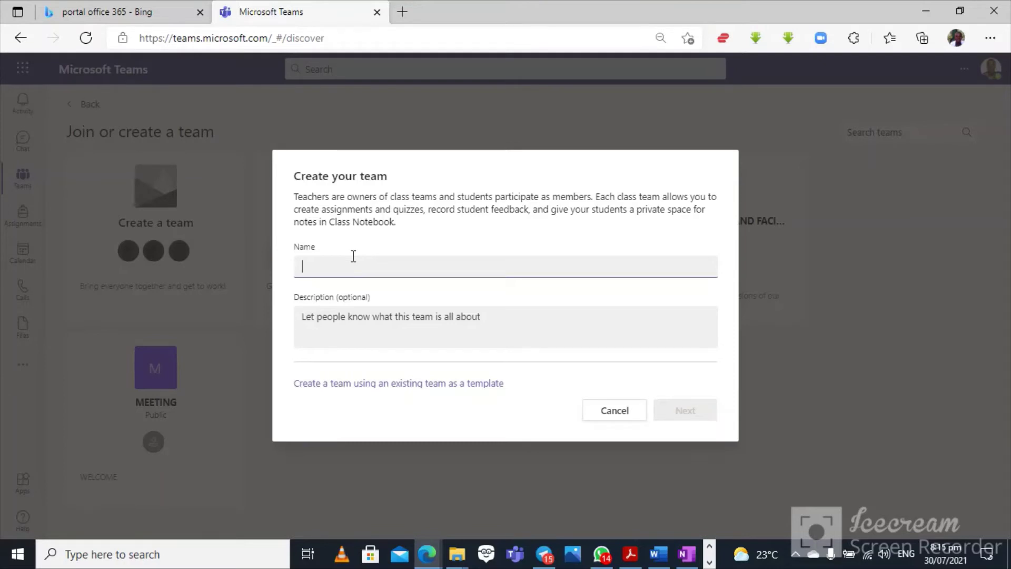
- Name the class team 'S6 PCB PHYSICS', describe it 'All concern to physics 2022', and create it
text(s)
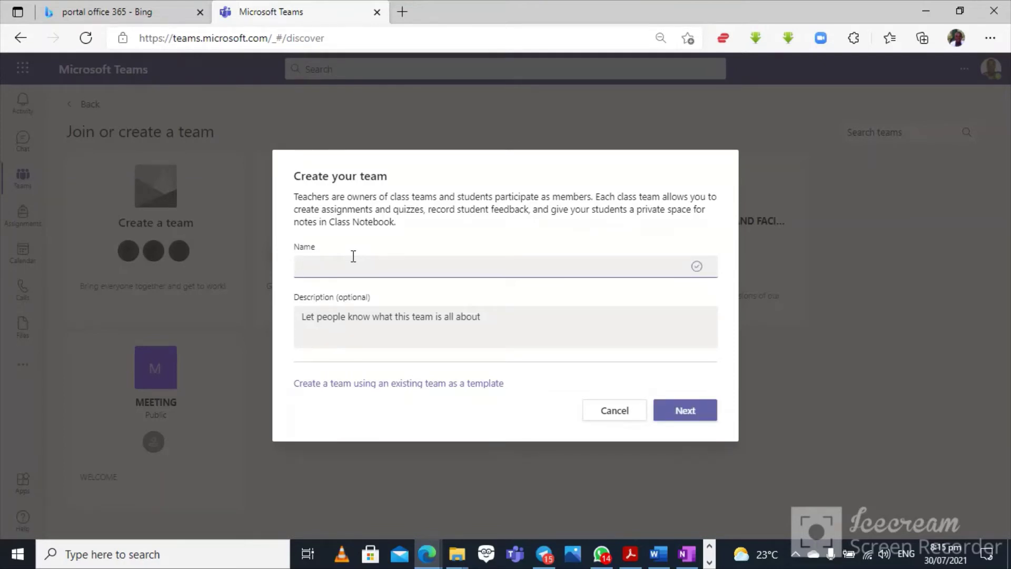
text(s)
text( 6 pc)
text(b)
key(BackSpace)
key(BackSpace)
key(BackSpace)
text(S6)
text( PCB)
text( PH)
text(YSICS)
click(317, 319)
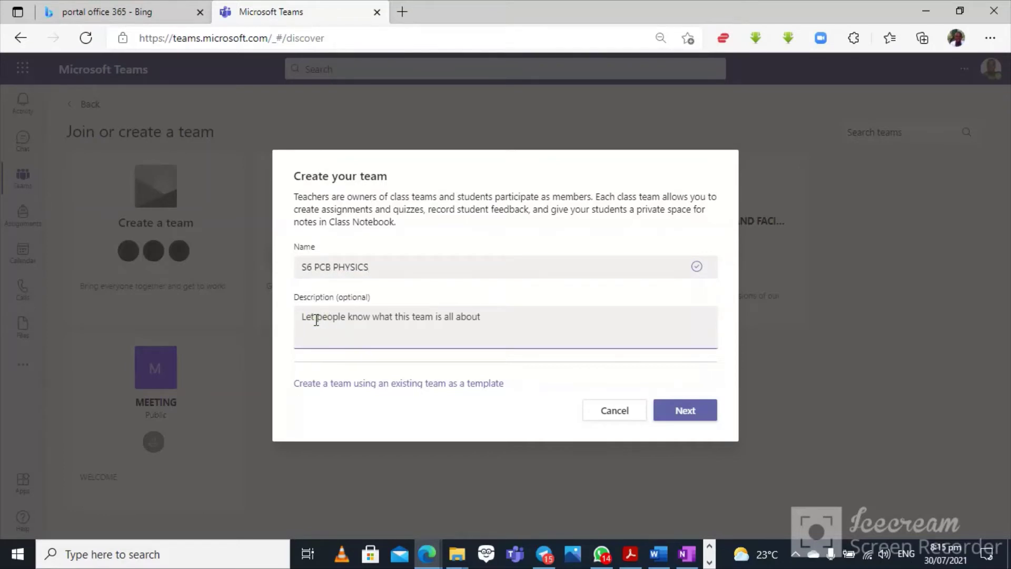
text(A)
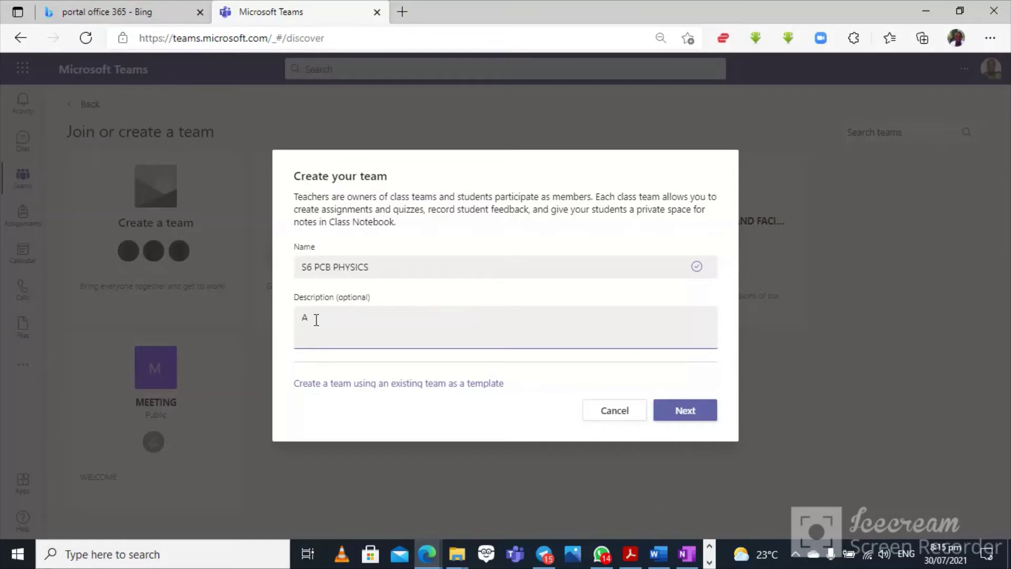
text(ll concer)
text(n to )
text(physi)
text(cs )
text(202)
text(2)
click(690, 410)
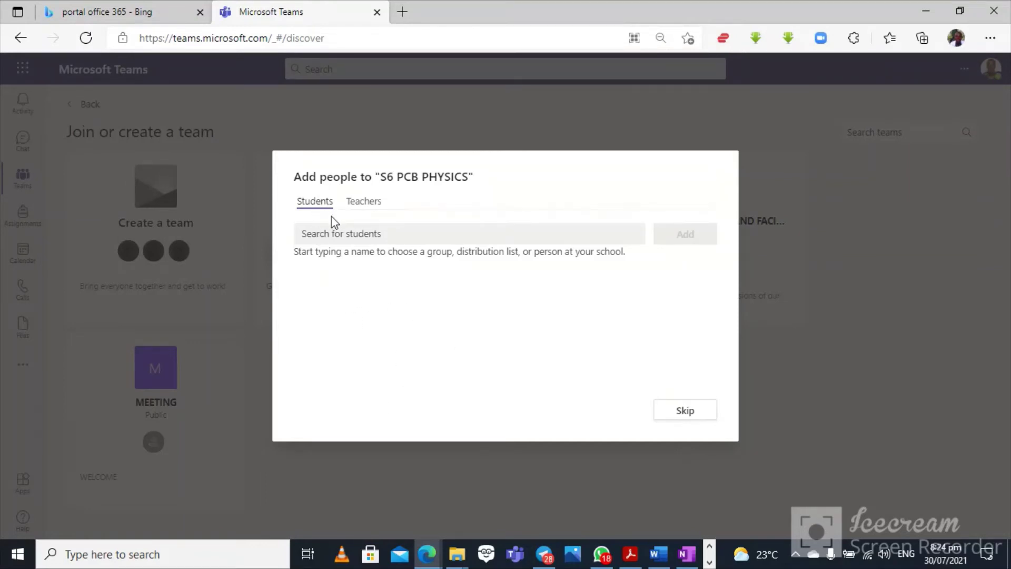
- Begin a student search in the new team's Add people dialog
click(321, 234)
- Search the student's name and select the Senior 5 student from the results
click(321, 234)
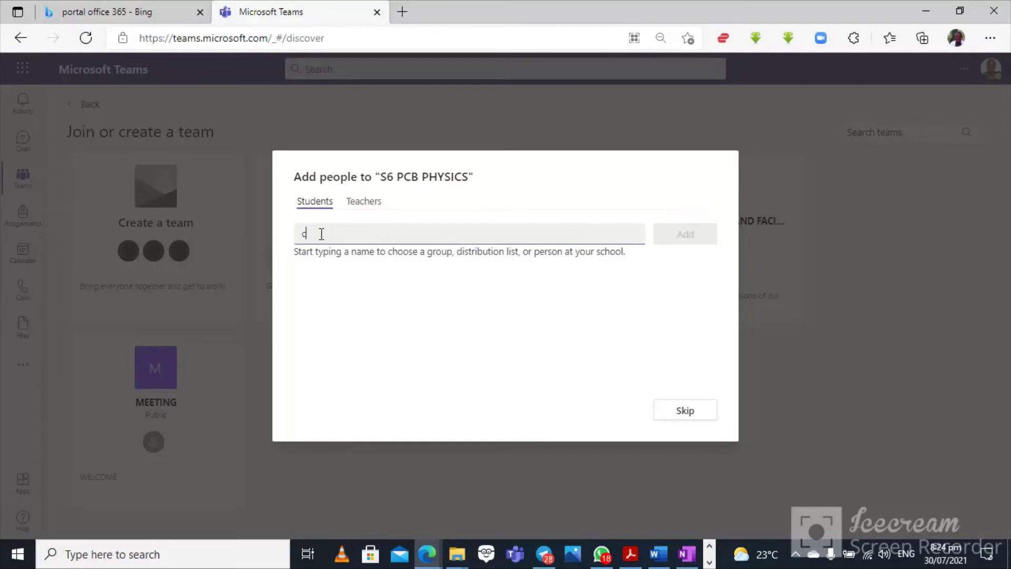
text(cyubahiro)
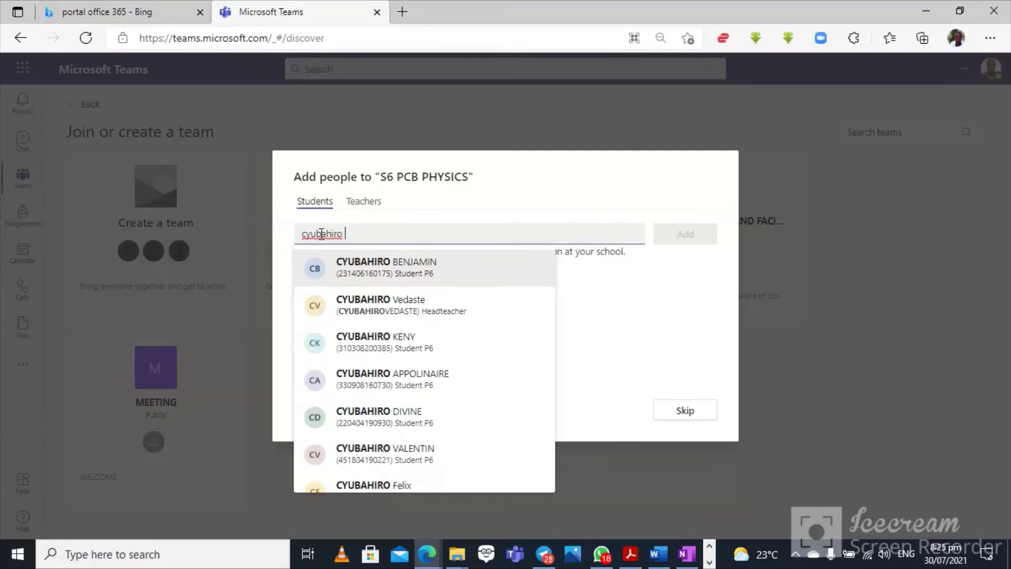
text(d)
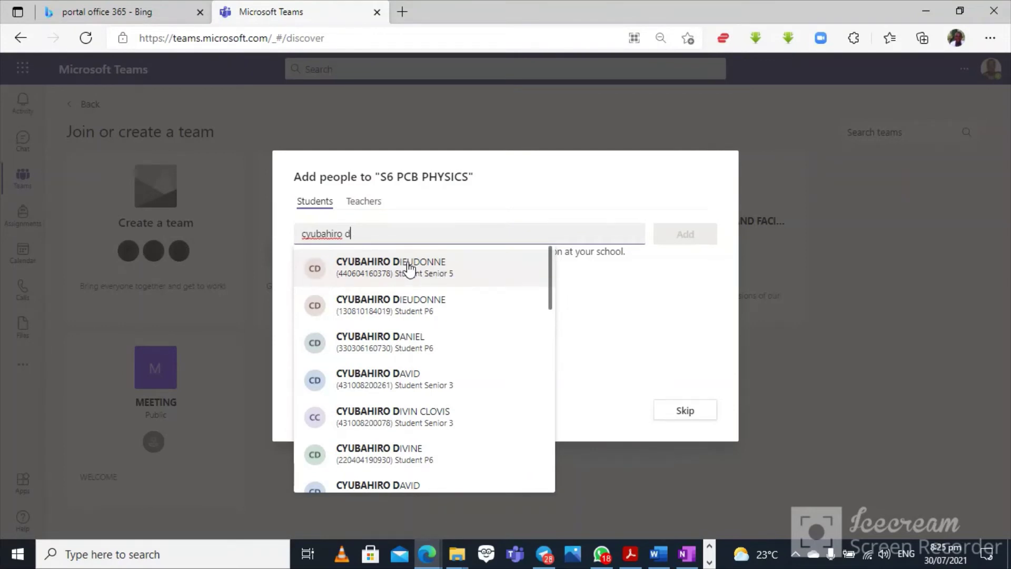
click(409, 269)
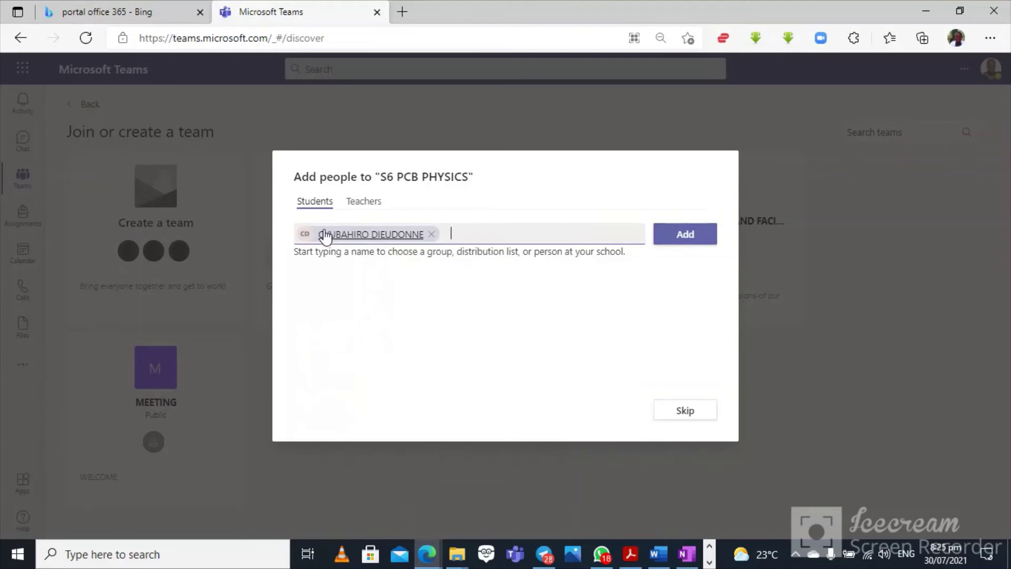
- Switch to the Teachers tab and place the cursor in the teacher search
mouse_move(304, 240)
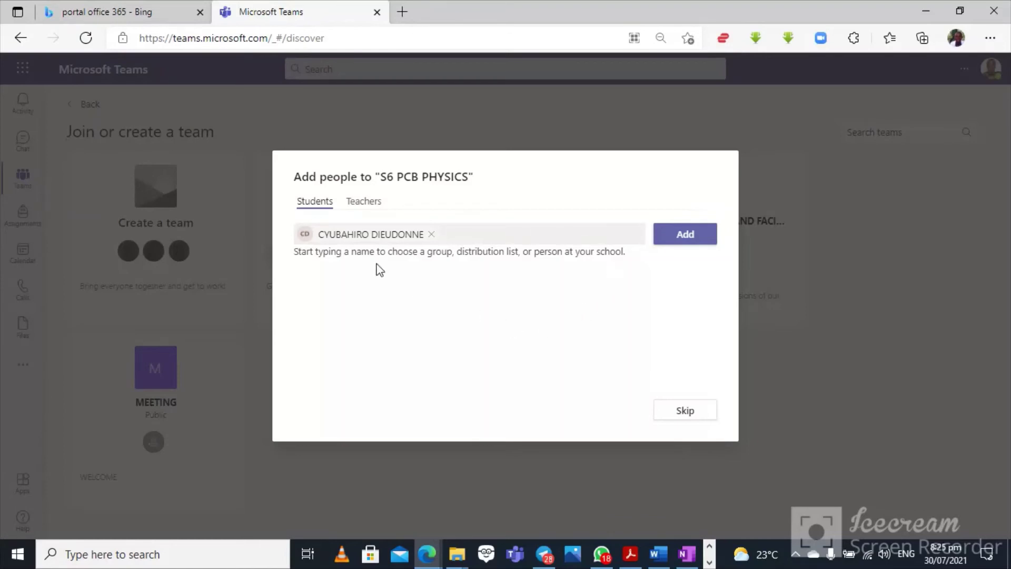
click(367, 202)
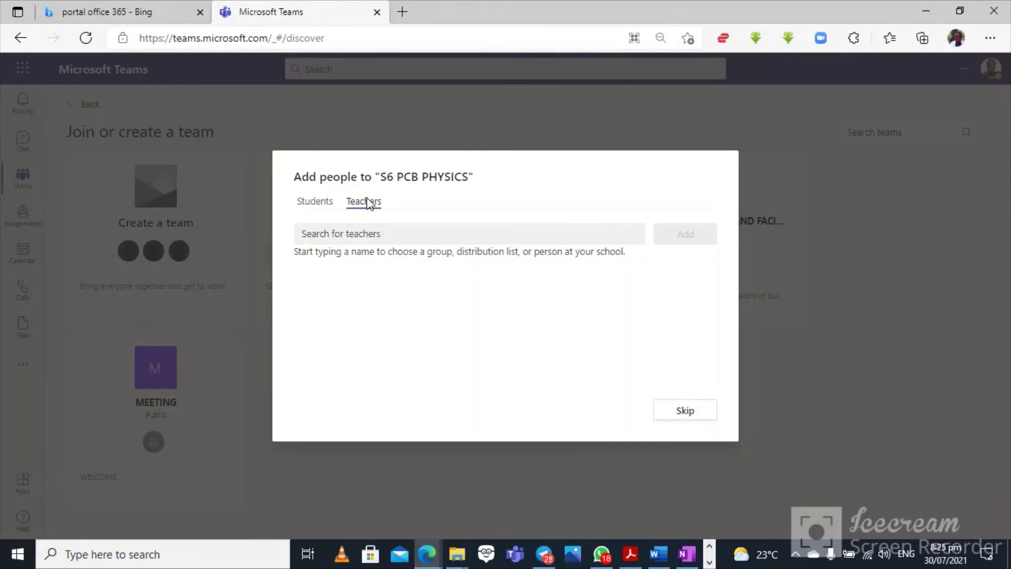
click(353, 234)
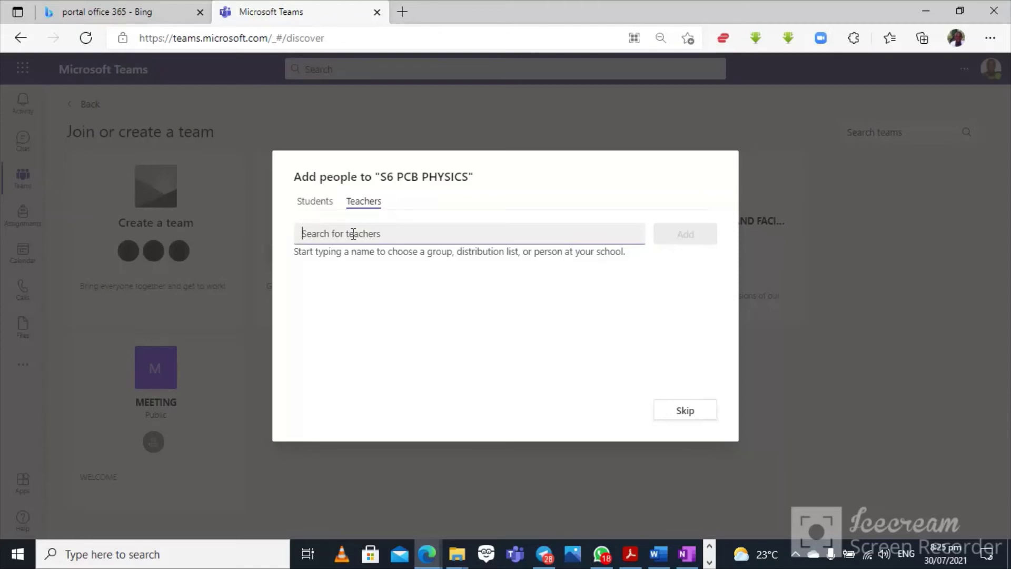
- Add the searched co-teacher and the selected Senior 5 student to S6 PCB PHYSICS
text(byar)
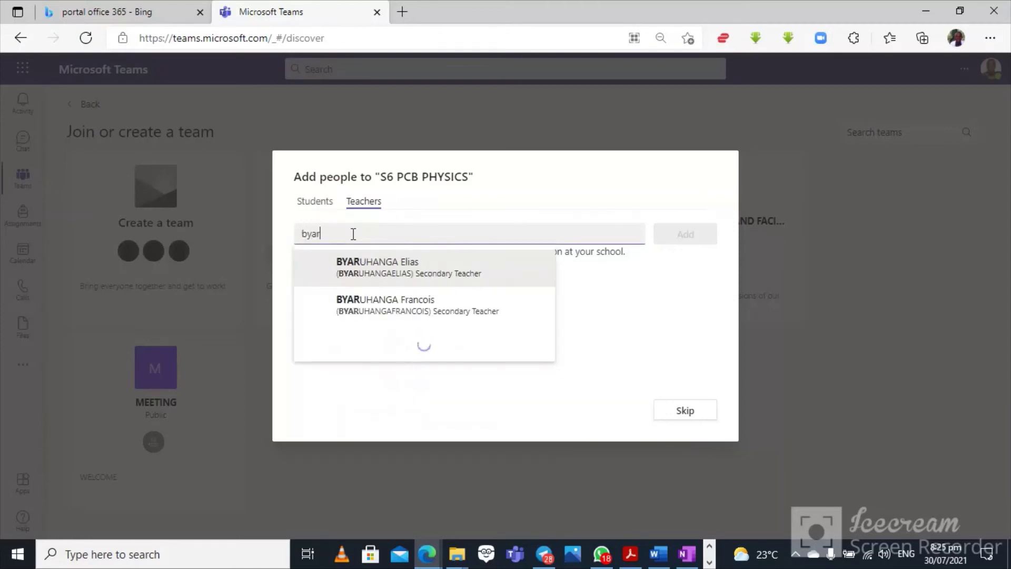
text(uha)
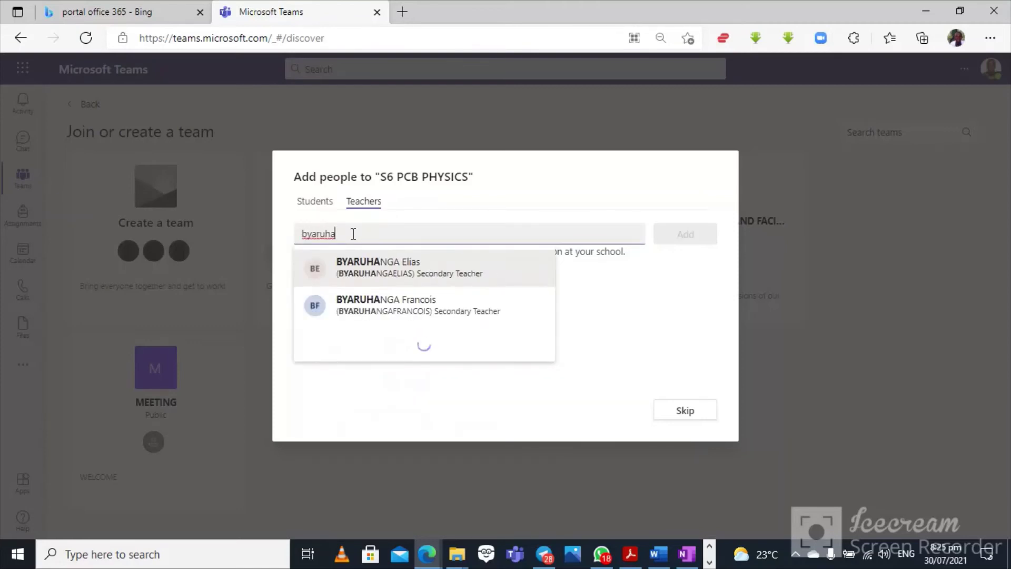
text(n)
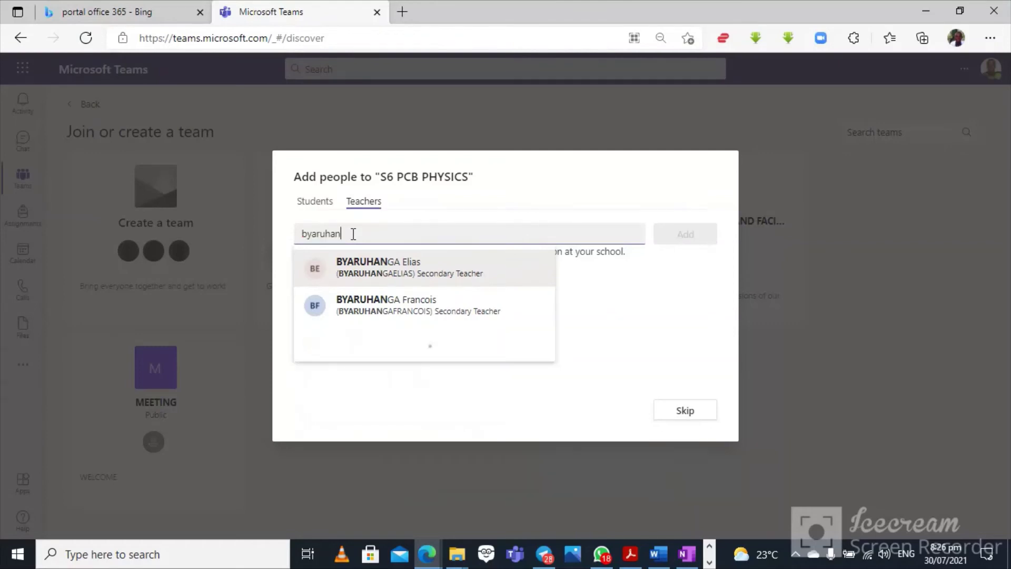
text(ga fra)
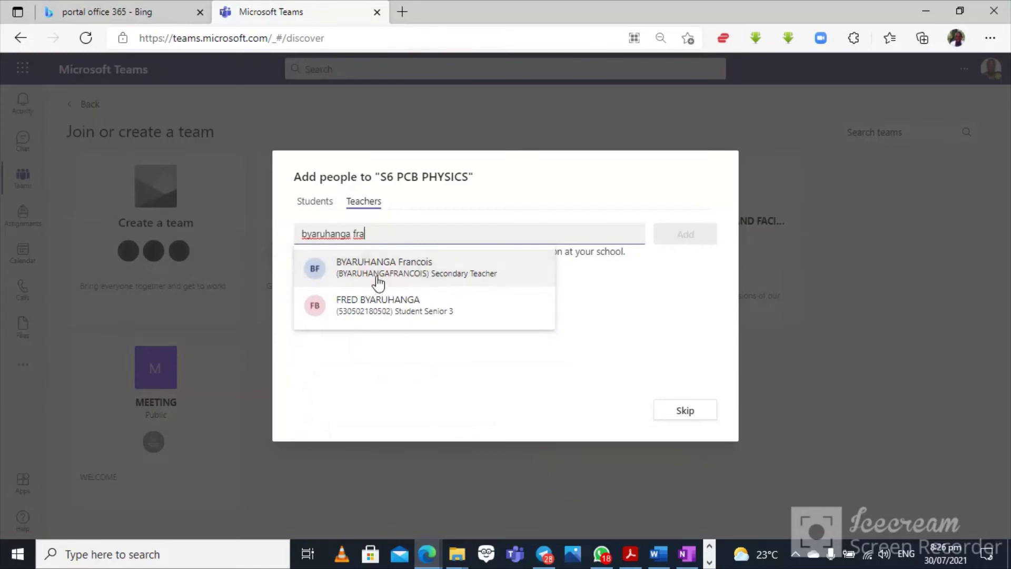
click(396, 270)
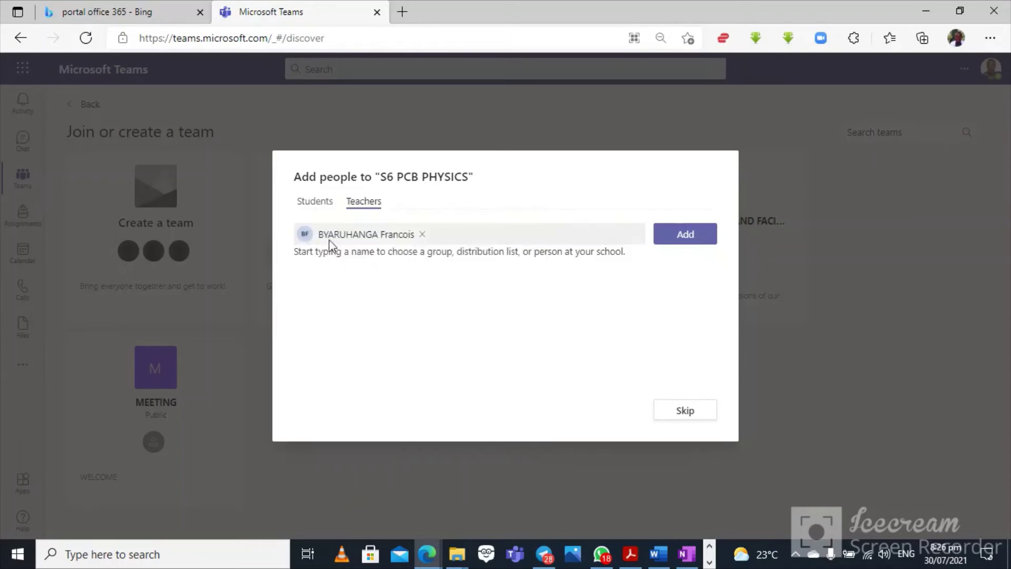
mouse_move(308, 239)
click(686, 236)
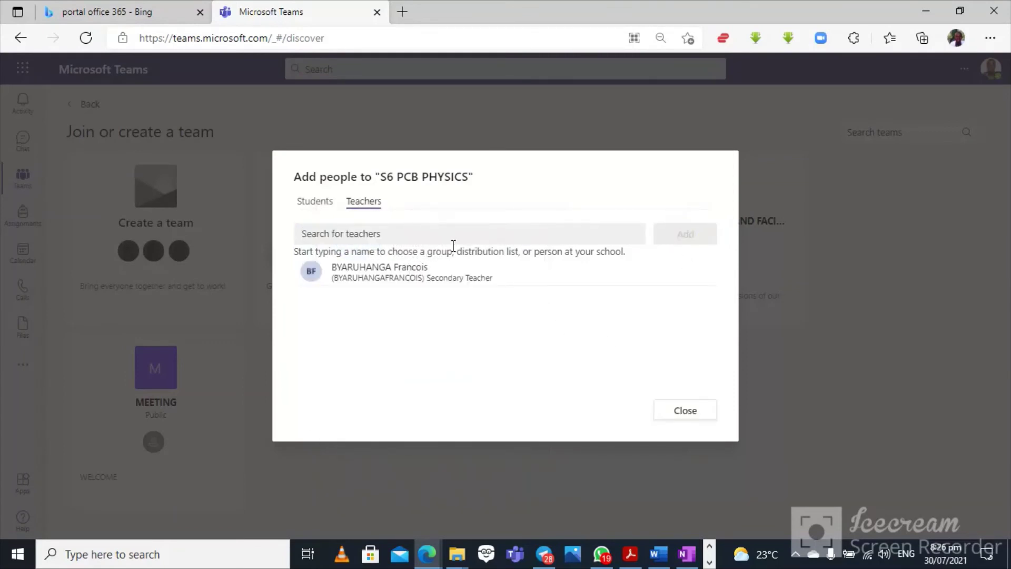
click(302, 204)
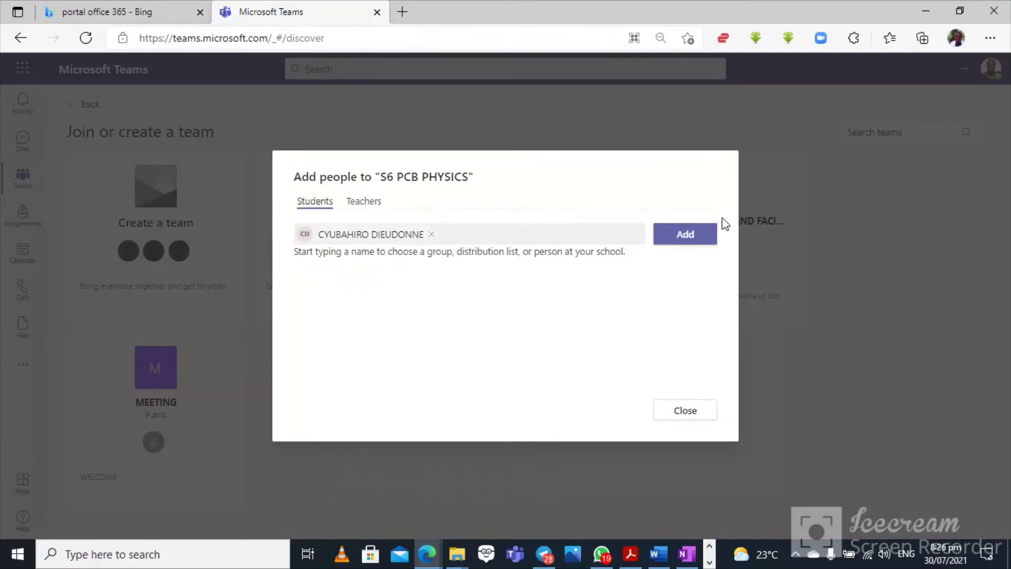
click(684, 238)
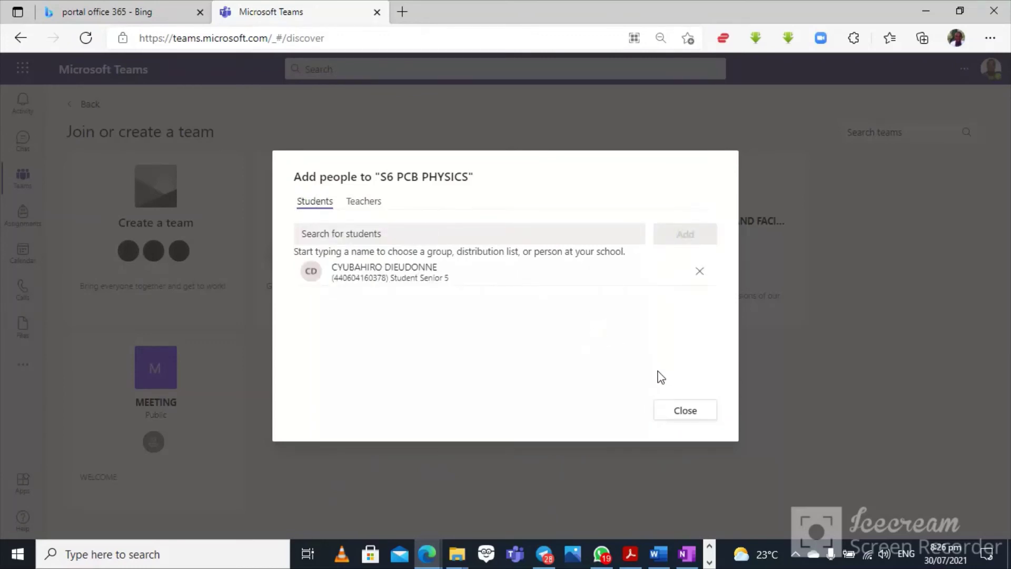
- Close the Add people dialog to enter the team's General channel
click(686, 414)
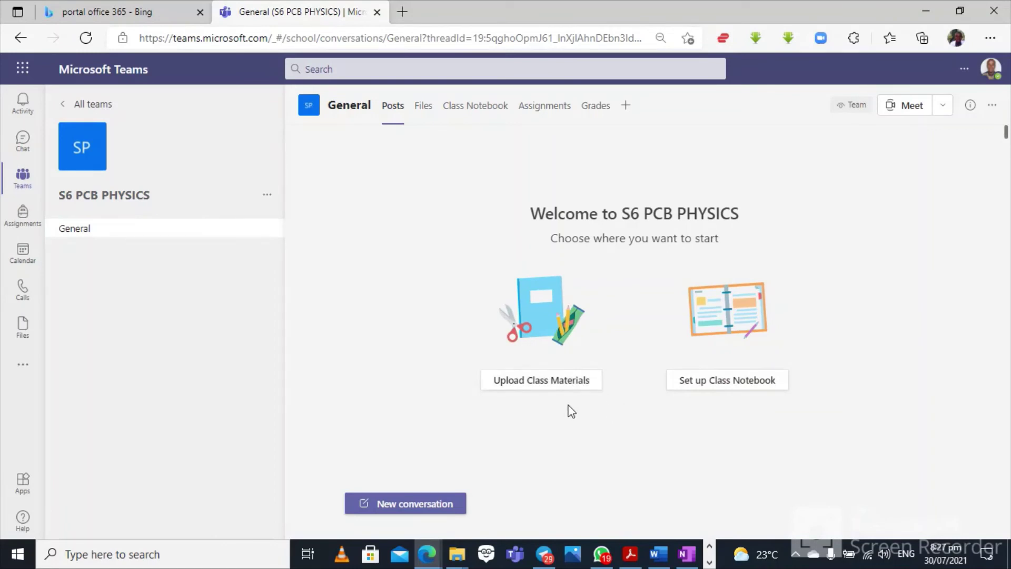
- Go to the General channel's Files via Upload Class Materials and expand the Upload menu
click(539, 387)
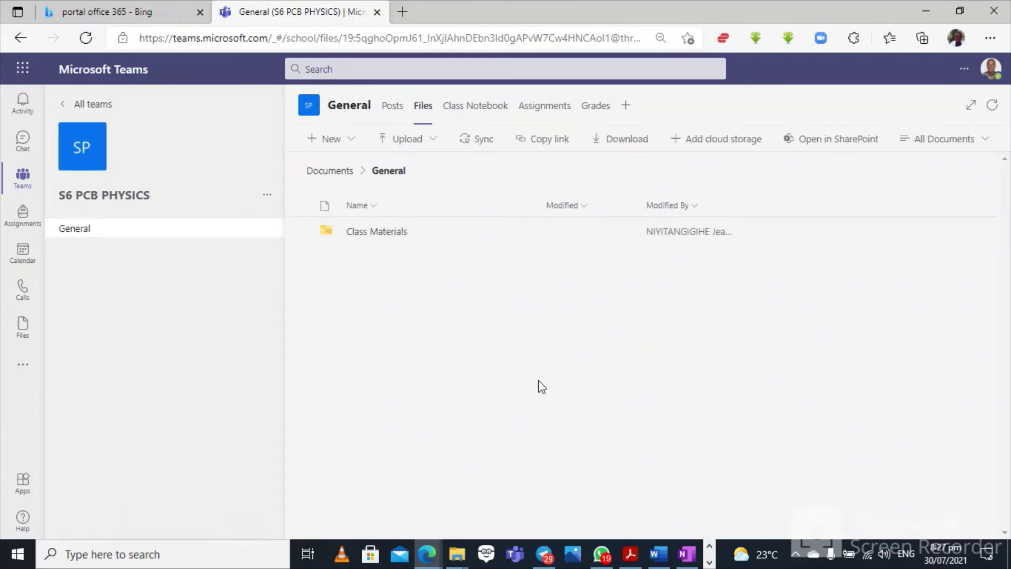
click(434, 142)
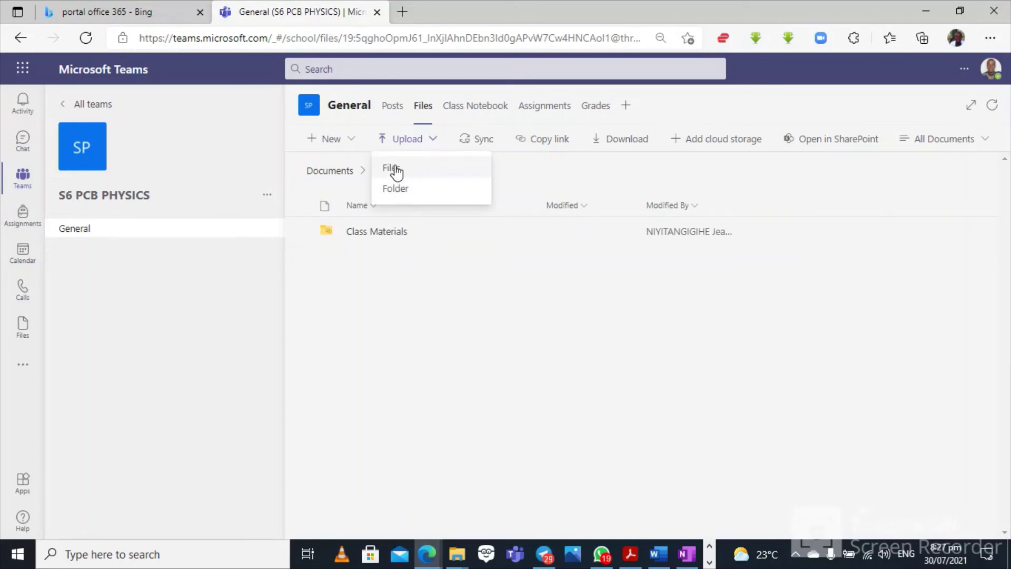
- Upload Phy marking 2021.pdf from Desktop > A'Level 2021-2022 to the General channel's files
click(396, 170)
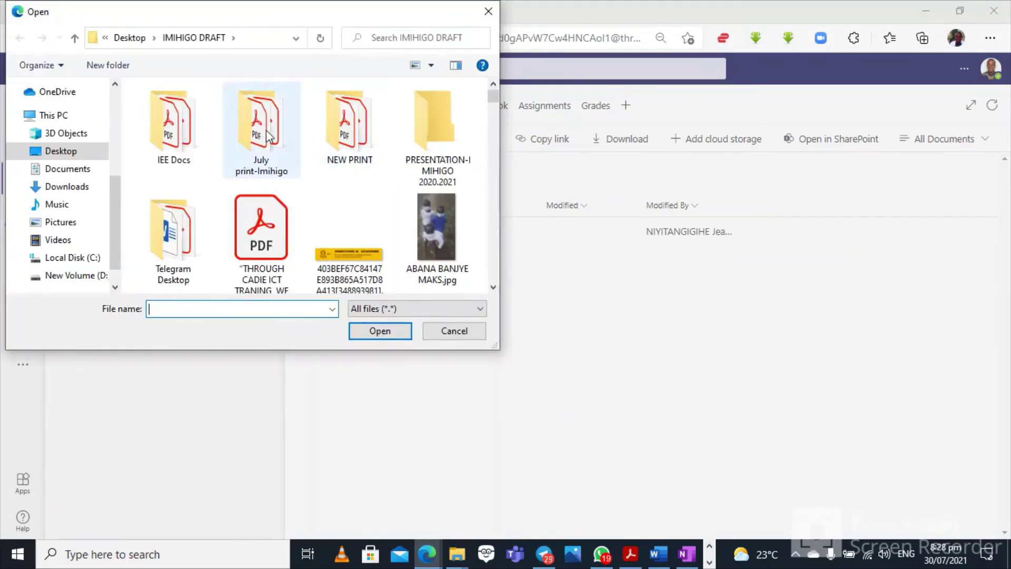
double_click(351, 136)
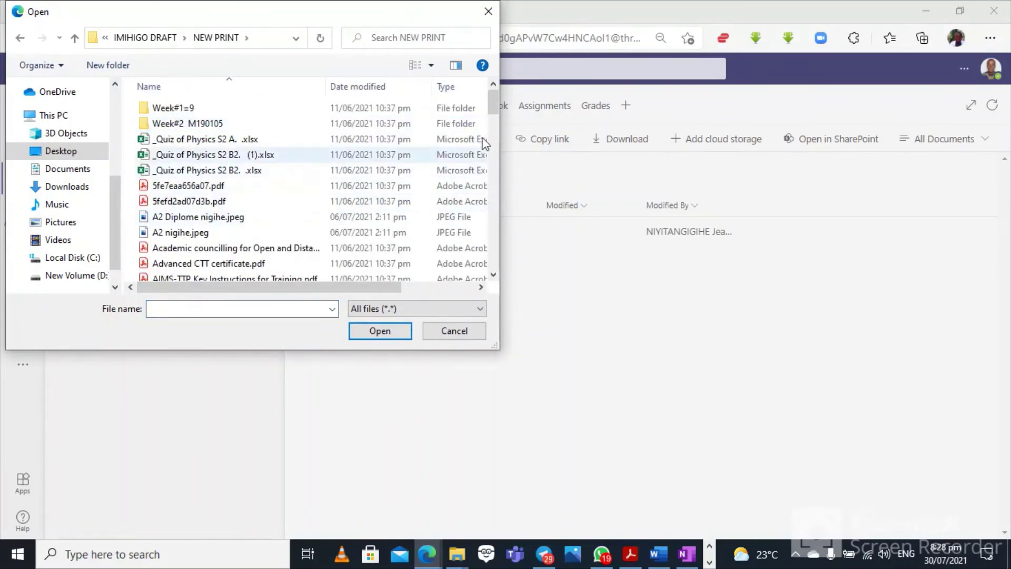
click(72, 152)
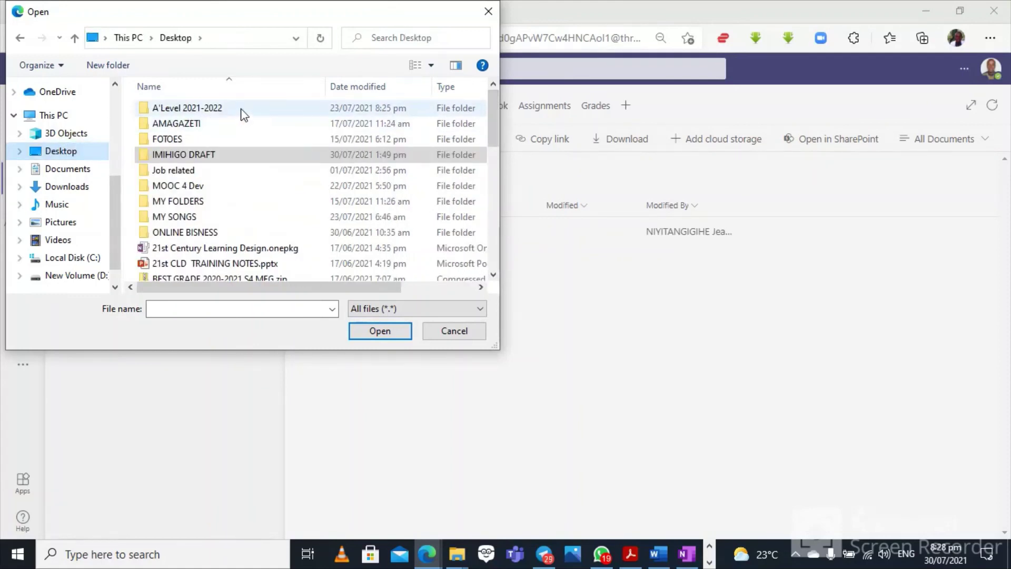
double_click(242, 113)
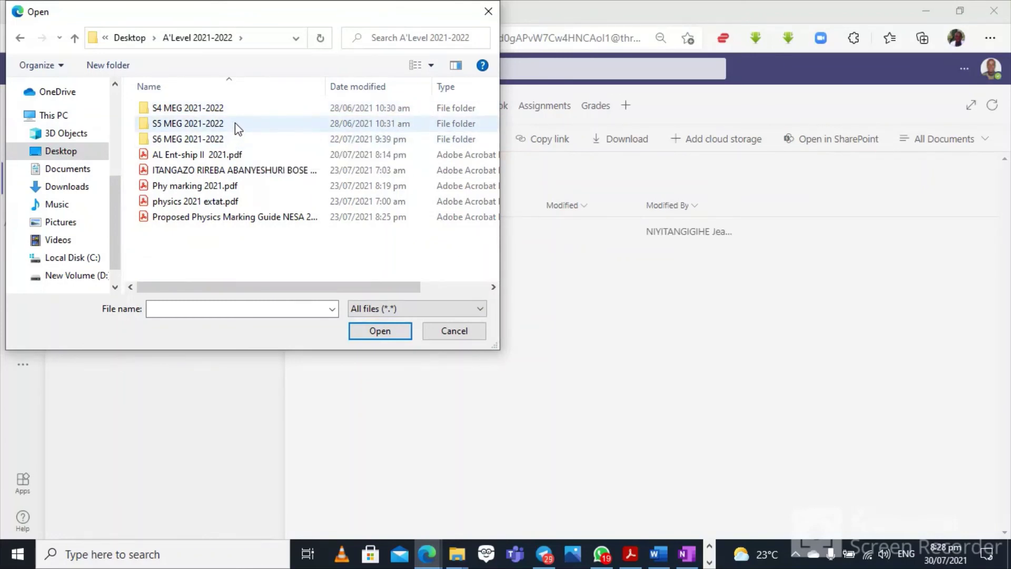
click(176, 187)
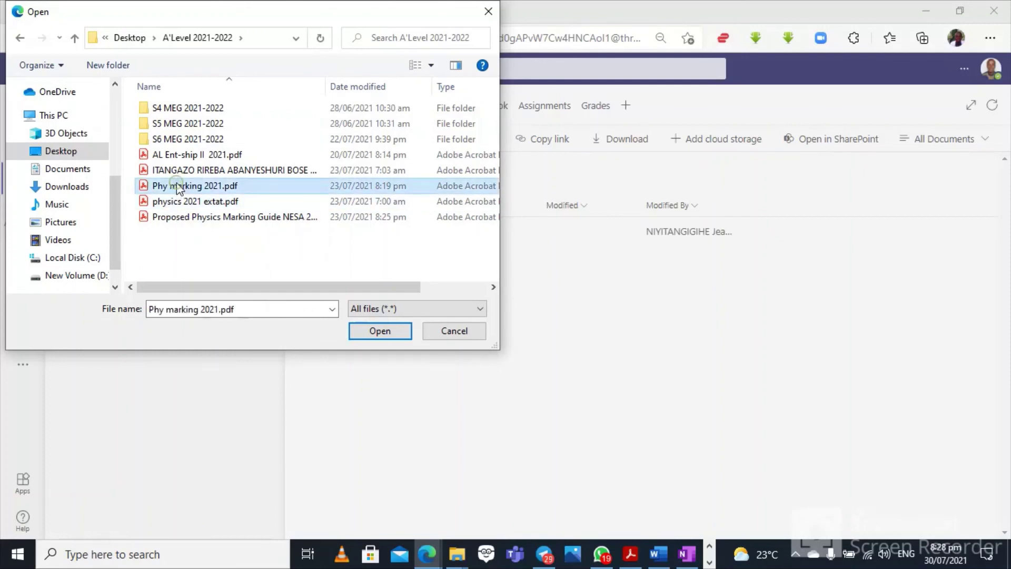
click(384, 333)
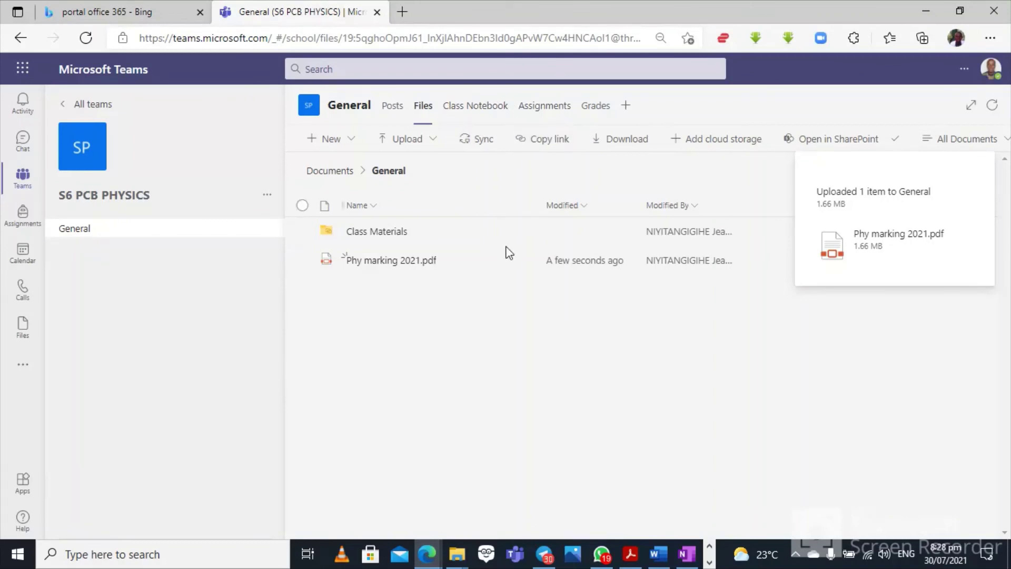
- Reveal the hidden taskbar icons and preview Icecream Screen Recorder's Record video window
click(709, 562)
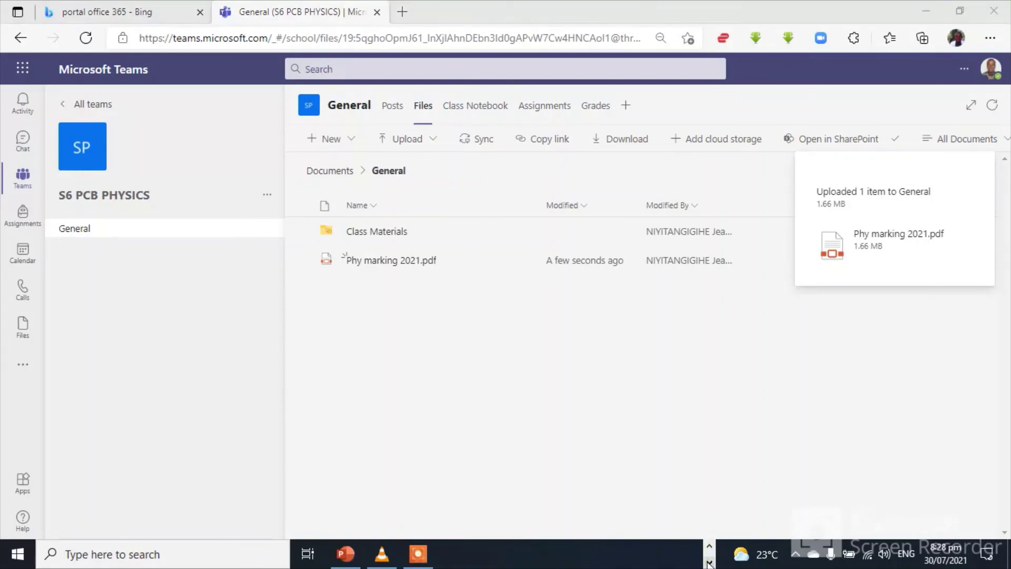
mouse_move(418, 553)
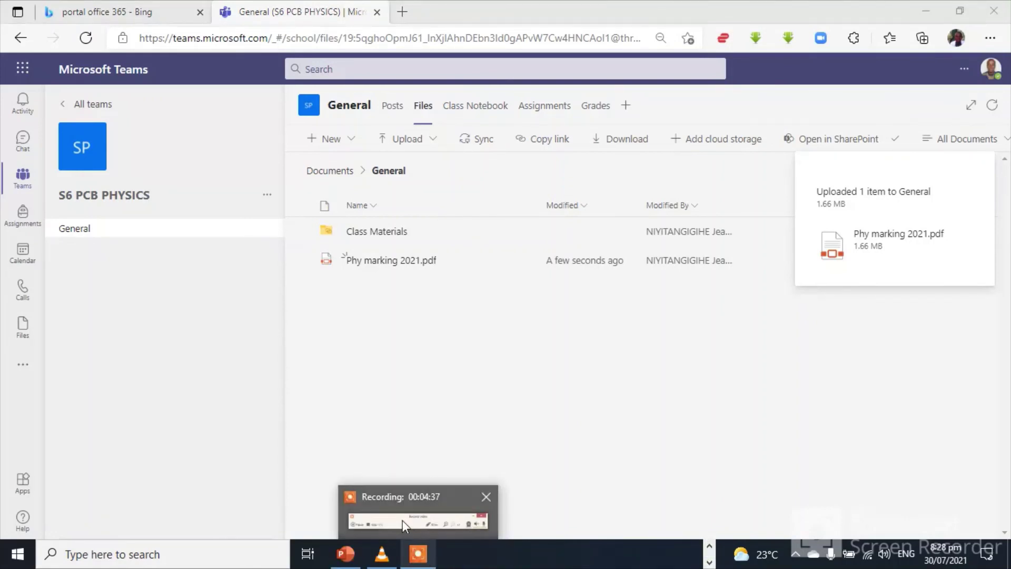
mouse_move(402, 520)
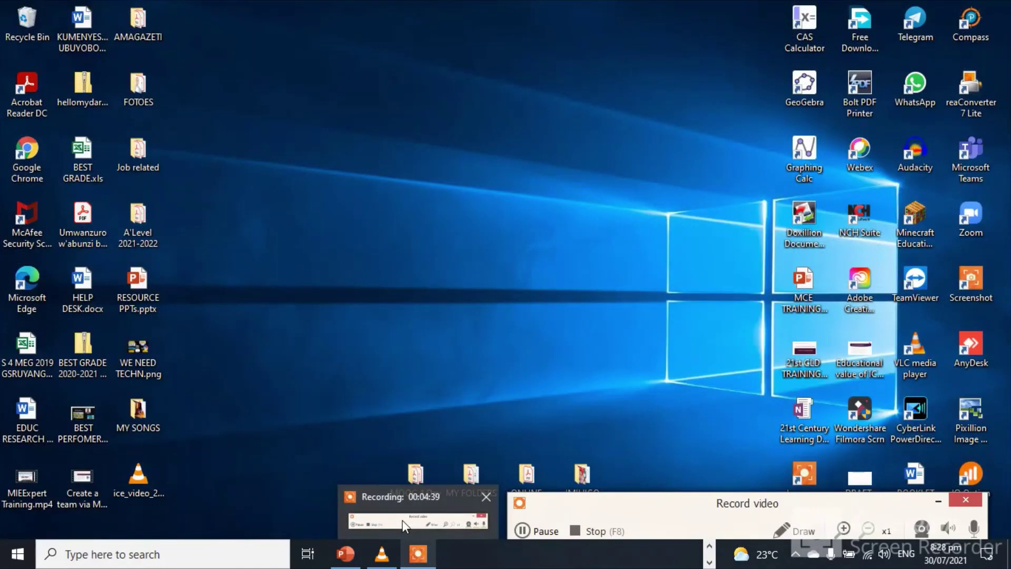